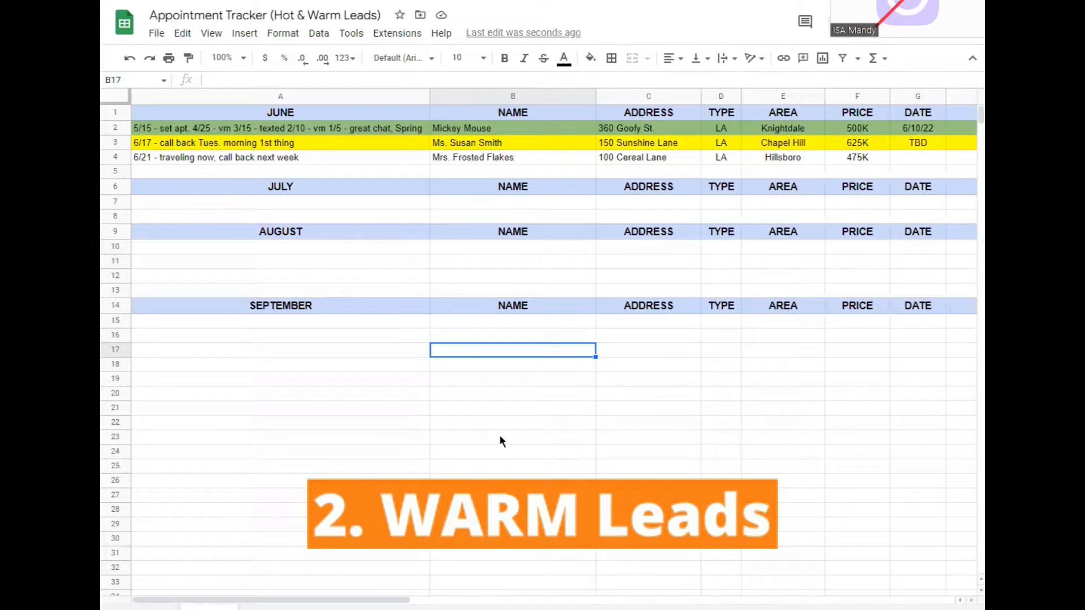
Review the tracker's title and the yellow-highlighted June lead in row 3
{"action": "left_click", "coordinate": [153, 16]}
{"action": "left_click_drag", "start_coordinate": [150, 16], "coordinate": [387, 7]}
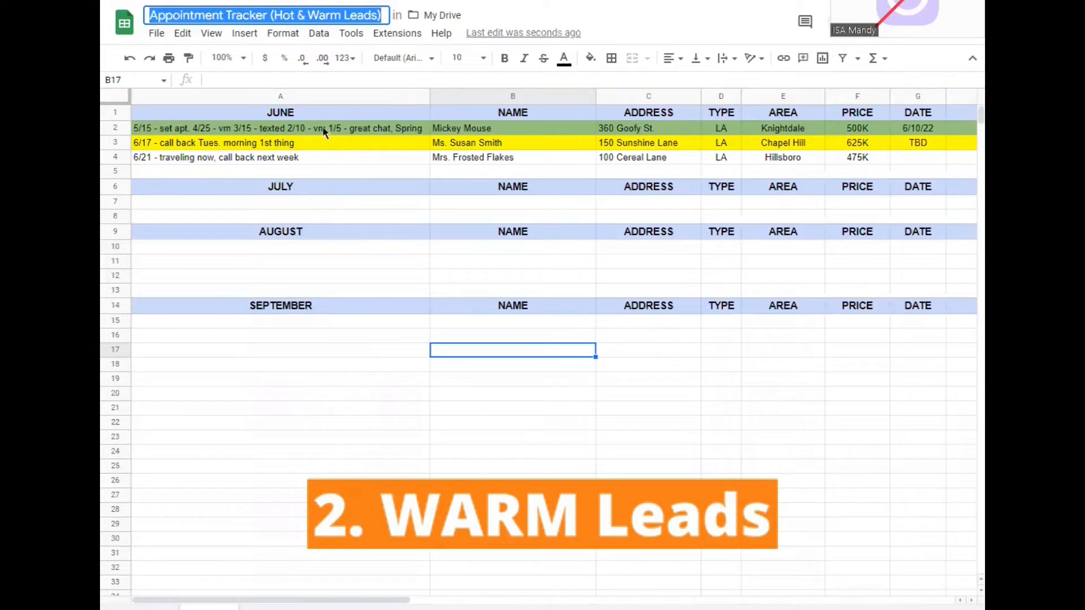
{"action": "left_click", "coordinate": [312, 396]}
{"action": "left_click", "coordinate": [471, 144]}
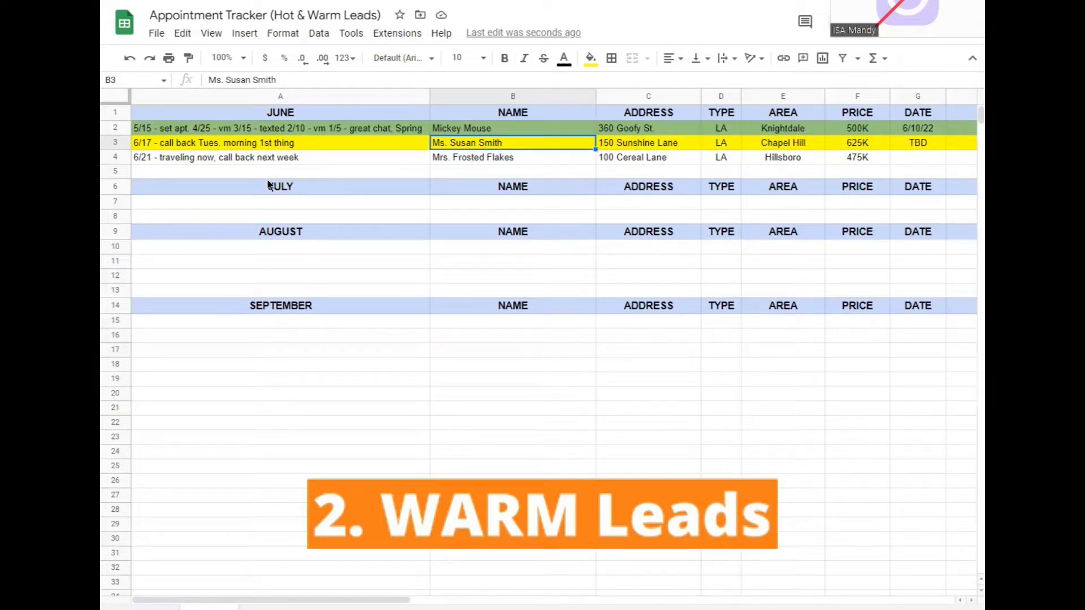
{"action": "left_click", "coordinate": [116, 143]}
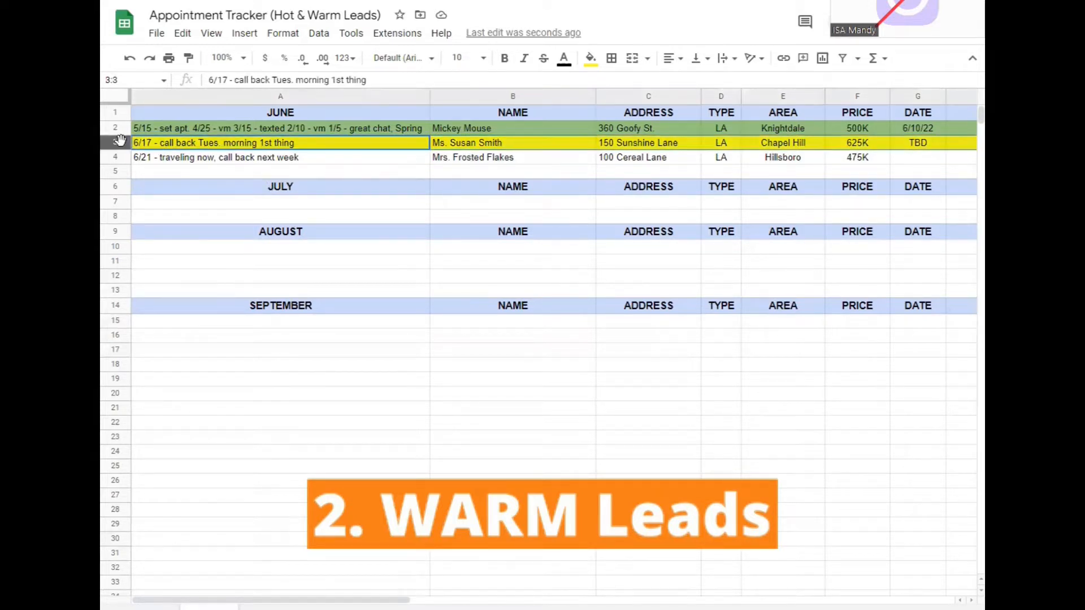
{"action": "left_click", "coordinate": [501, 147]}
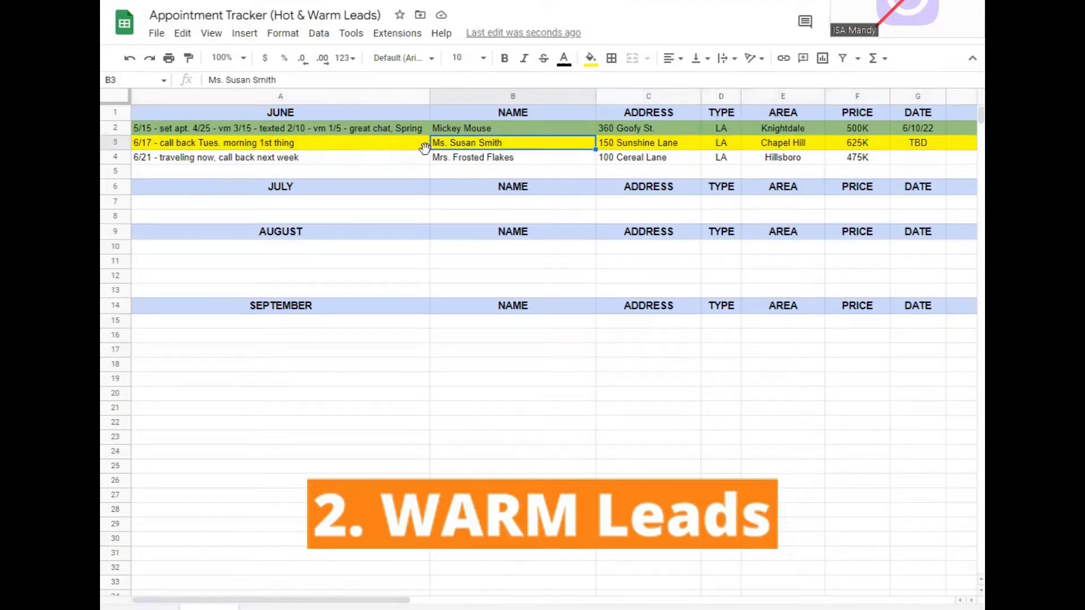
{"action": "left_click", "coordinate": [116, 143]}
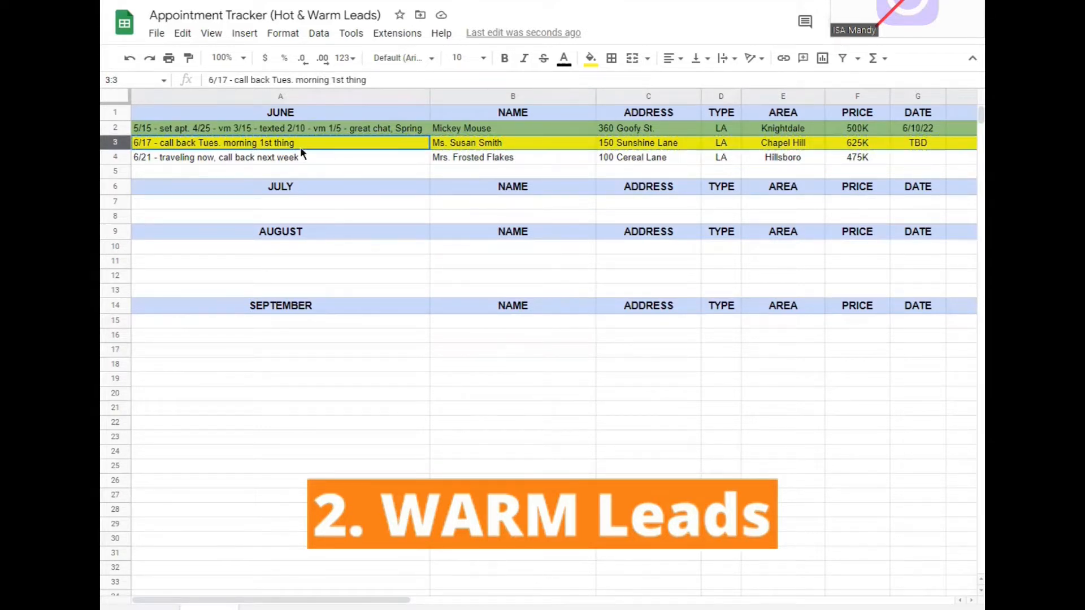
{"action": "left_click", "coordinate": [198, 510]}
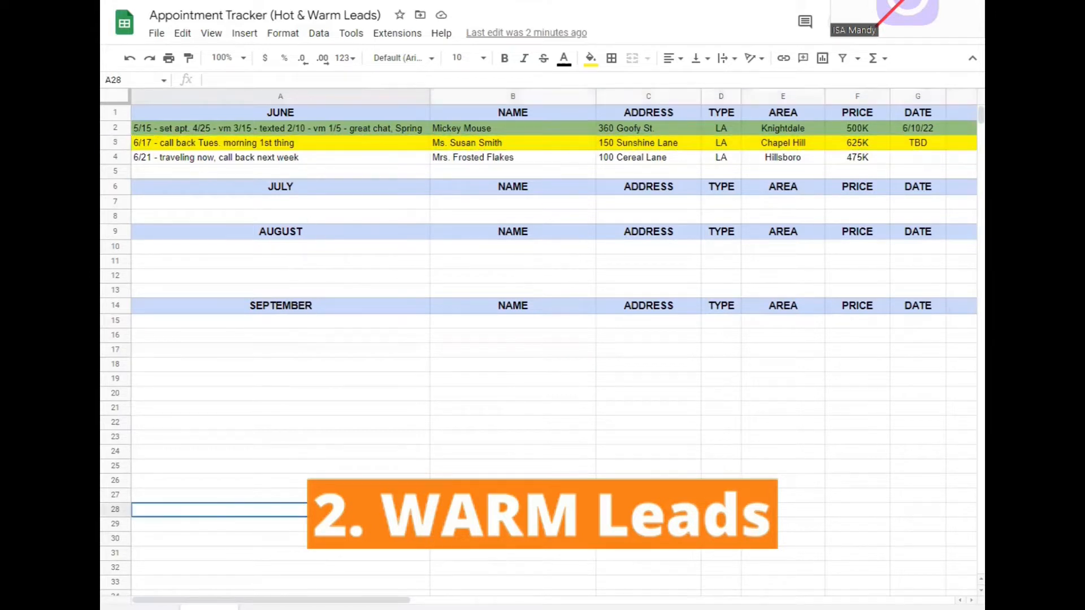
Fill row 3 with the same green as row 2
{"action": "left_click", "coordinate": [121, 142]}
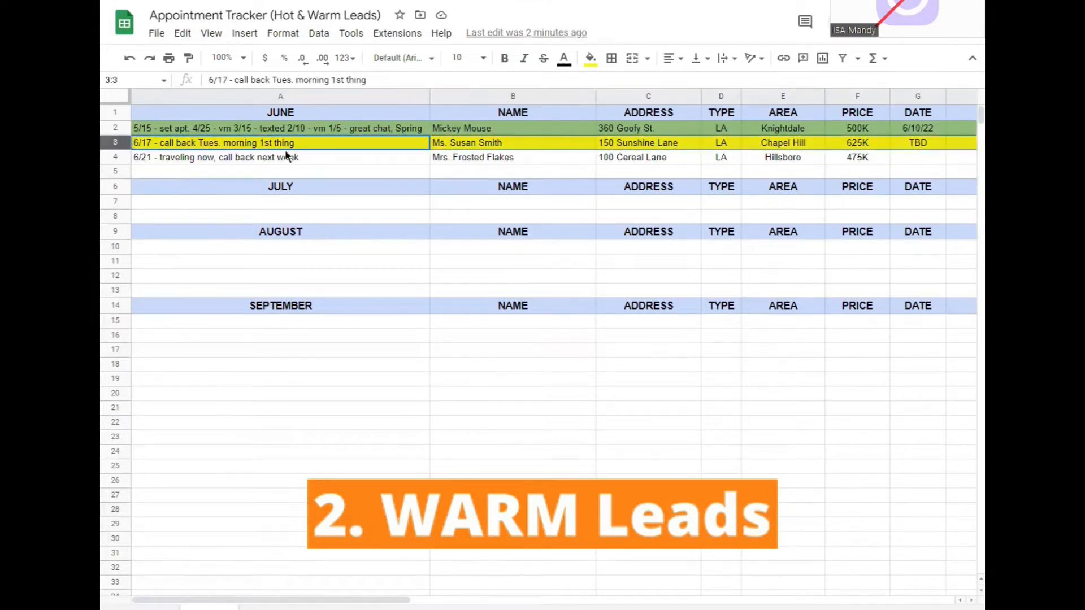
{"action": "left_click", "coordinate": [590, 58]}
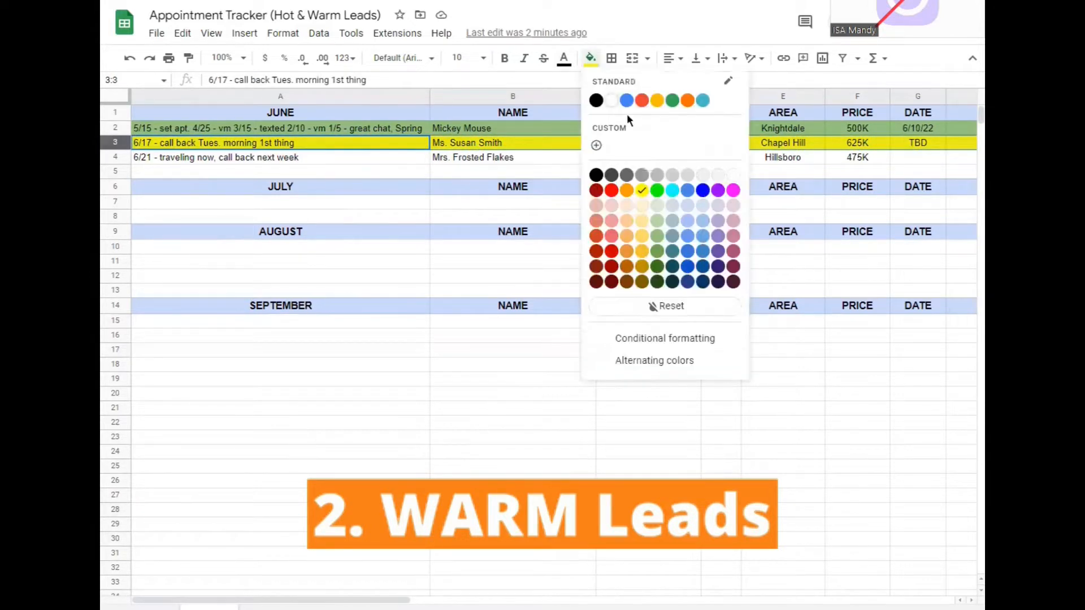
{"action": "left_click", "coordinate": [657, 235]}
{"action": "left_click", "coordinate": [525, 421]}
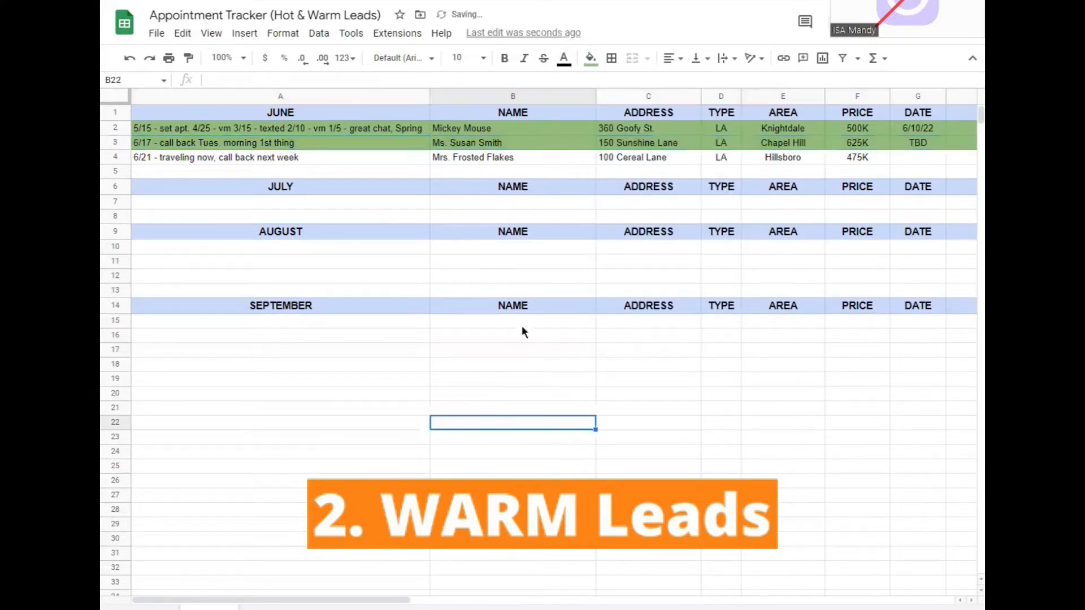
{"action": "left_click", "coordinate": [505, 132]}
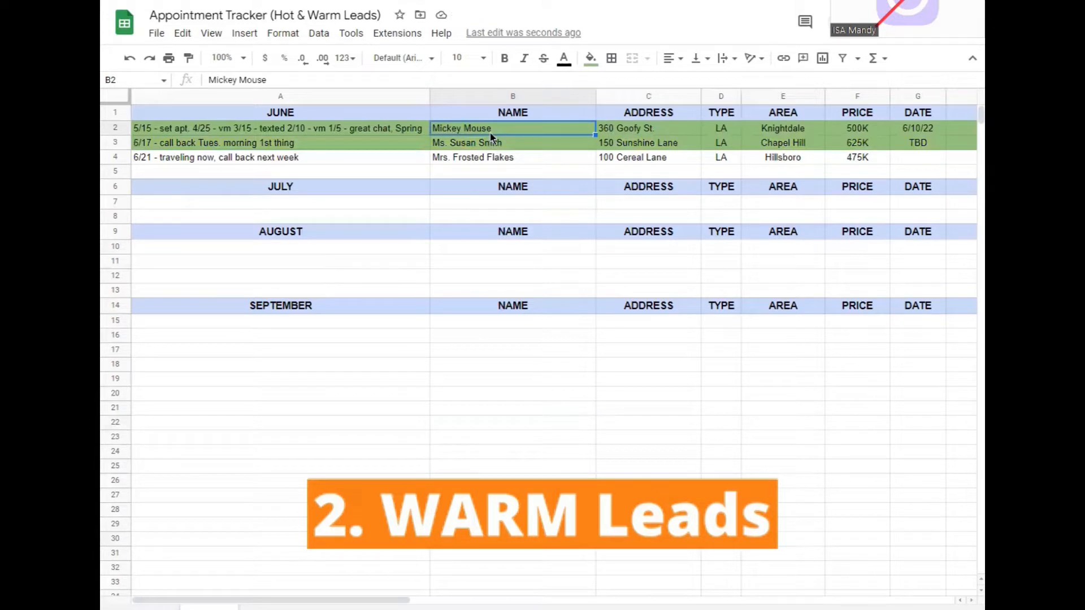
Examine the June leads row by row, going through each contact note in A2, the appointment date in G2, and rows 3 and 4
{"action": "left_click", "coordinate": [116, 128]}
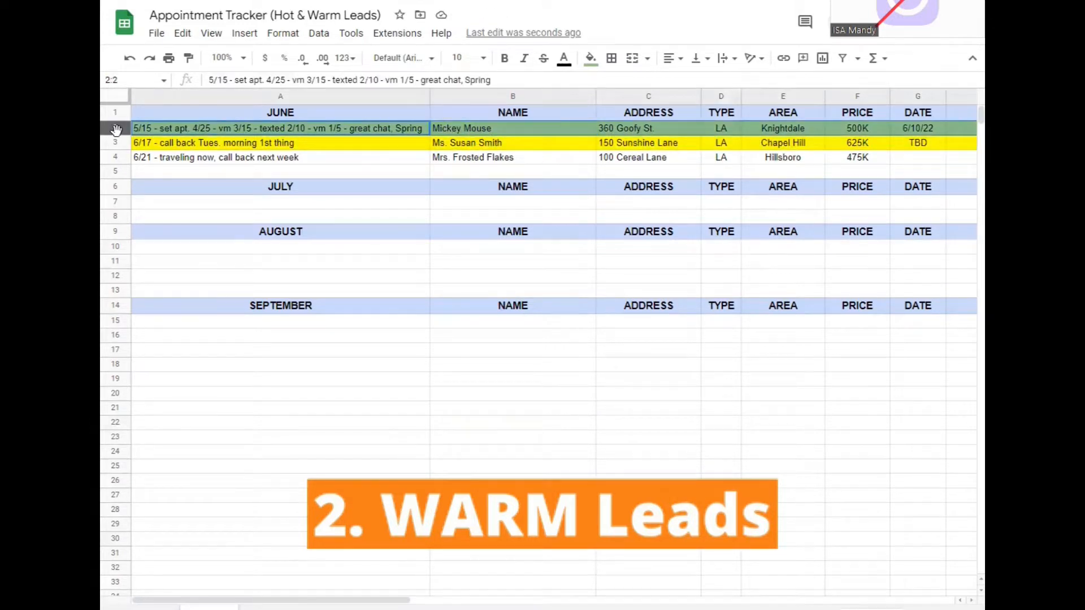
{"action": "double_click", "coordinate": [334, 129]}
{"action": "left_click_drag", "start_coordinate": [324, 128], "coordinate": [421, 131]}
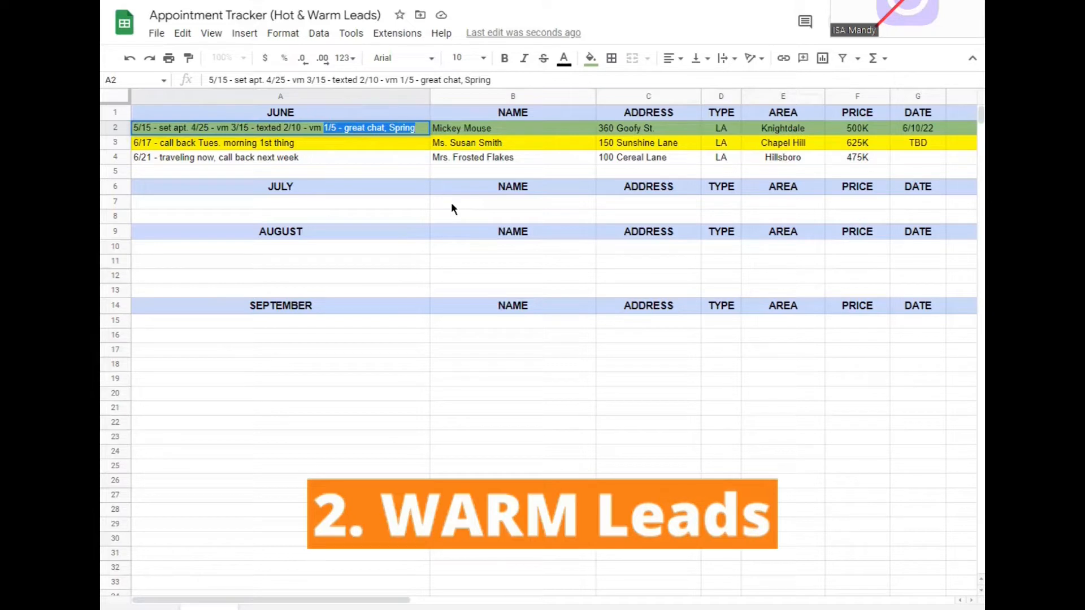
{"action": "left_click", "coordinate": [395, 129]}
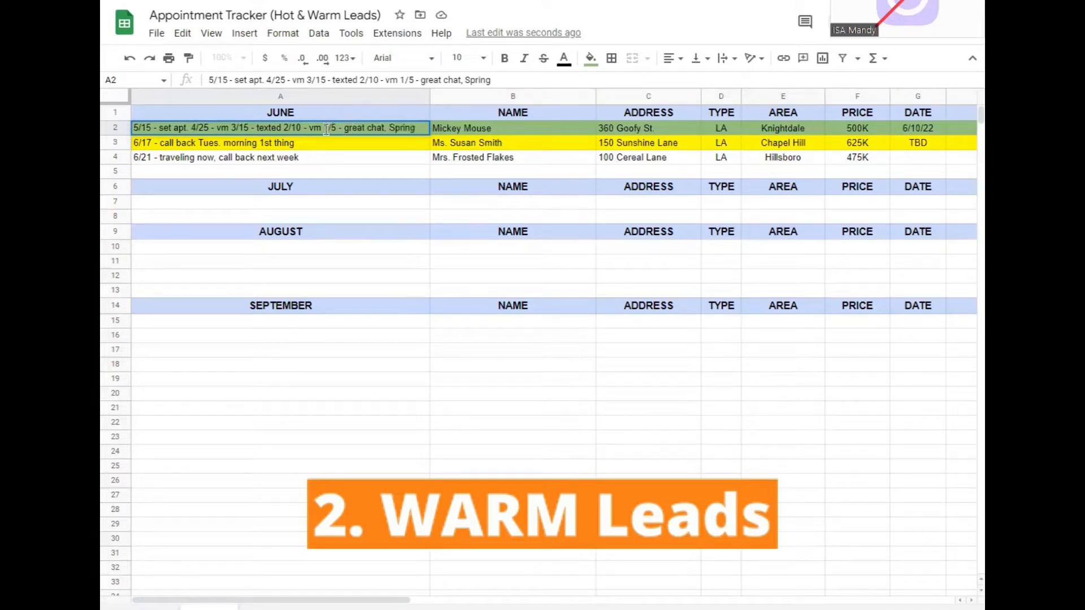
{"action": "left_click_drag", "start_coordinate": [327, 130], "coordinate": [404, 135]}
{"action": "left_click", "coordinate": [302, 133]}
{"action": "left_click_drag", "start_coordinate": [285, 127], "coordinate": [327, 130]}
{"action": "left_click", "coordinate": [241, 127]}
{"action": "left_click_drag", "start_coordinate": [231, 128], "coordinate": [284, 128]}
{"action": "left_click", "coordinate": [192, 128]}
{"action": "left_click_drag", "start_coordinate": [192, 127], "coordinate": [229, 127]}
{"action": "left_click", "coordinate": [135, 128]}
{"action": "left_click_drag", "start_coordinate": [135, 128], "coordinate": [189, 127]}
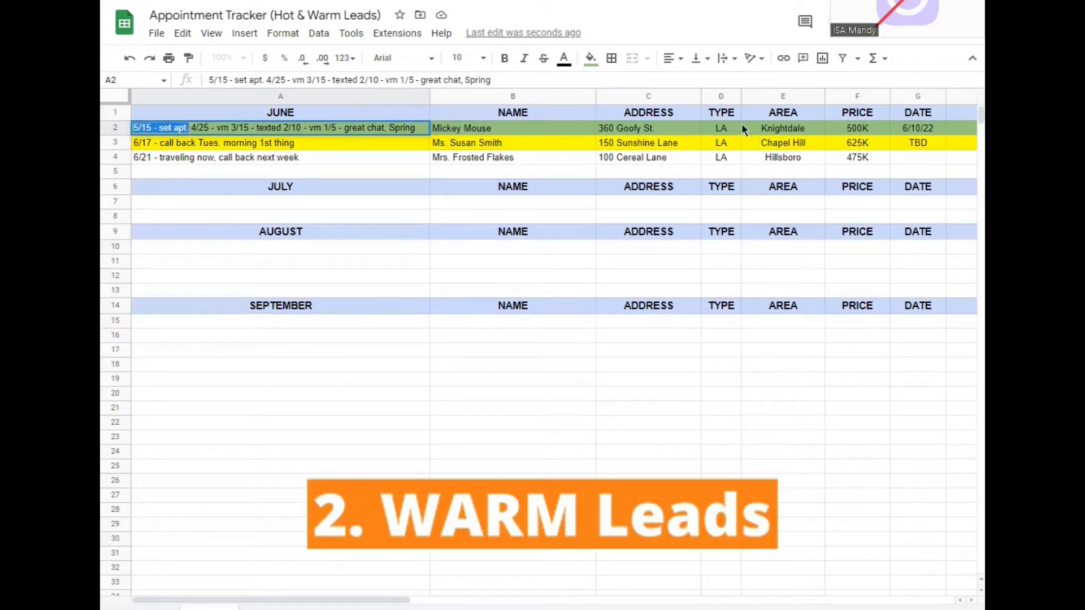
{"action": "left_click", "coordinate": [911, 134]}
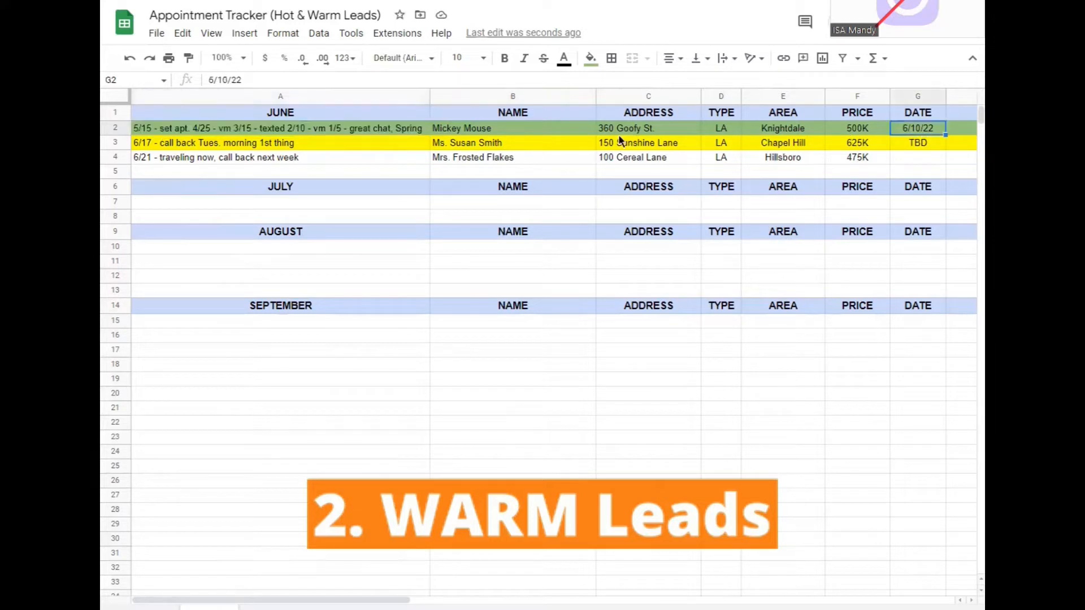
{"action": "left_click", "coordinate": [512, 133]}
{"action": "key", "text": "Left"}
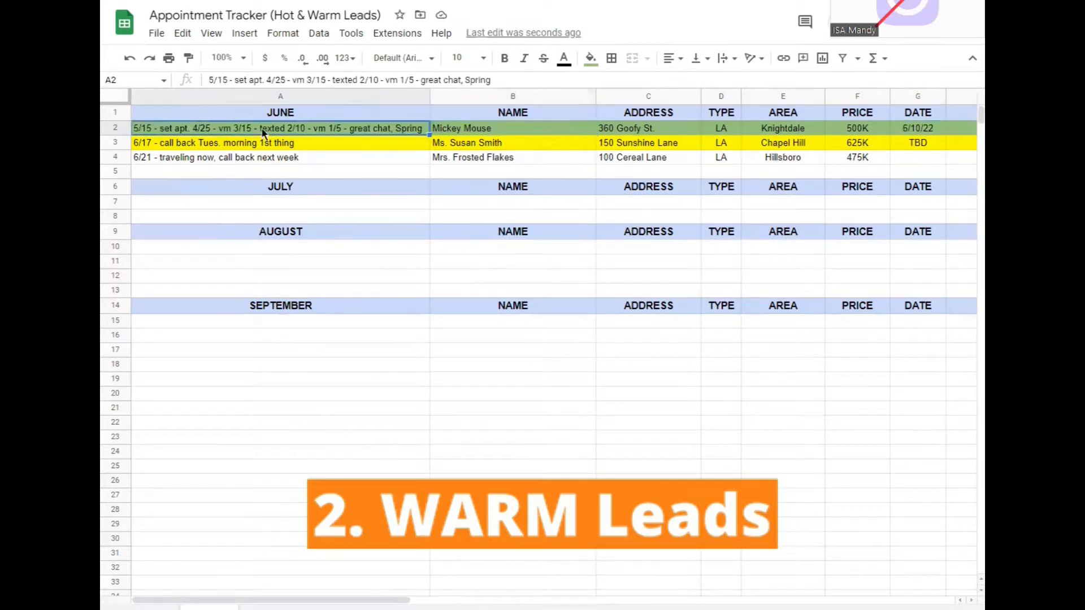
{"action": "left_click", "coordinate": [115, 144]}
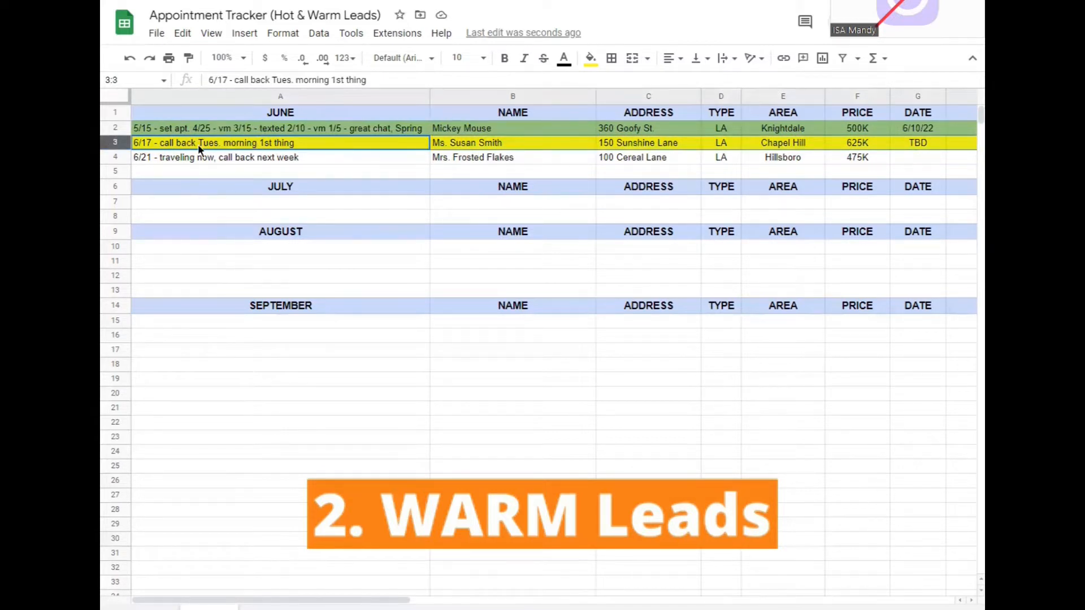
{"action": "left_click", "coordinate": [550, 142]}
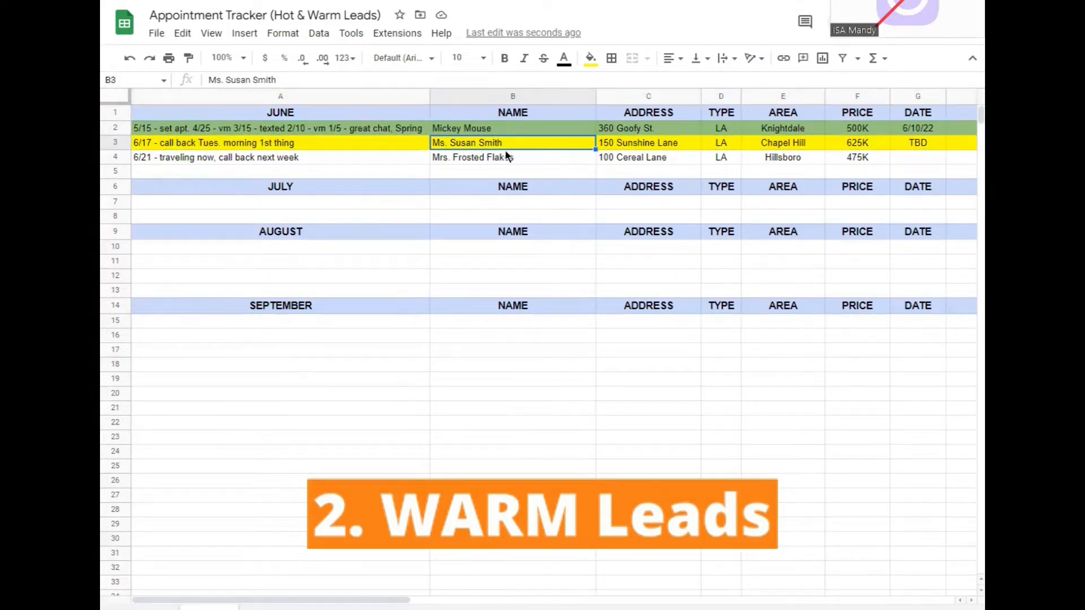
{"action": "left_click", "coordinate": [115, 158]}
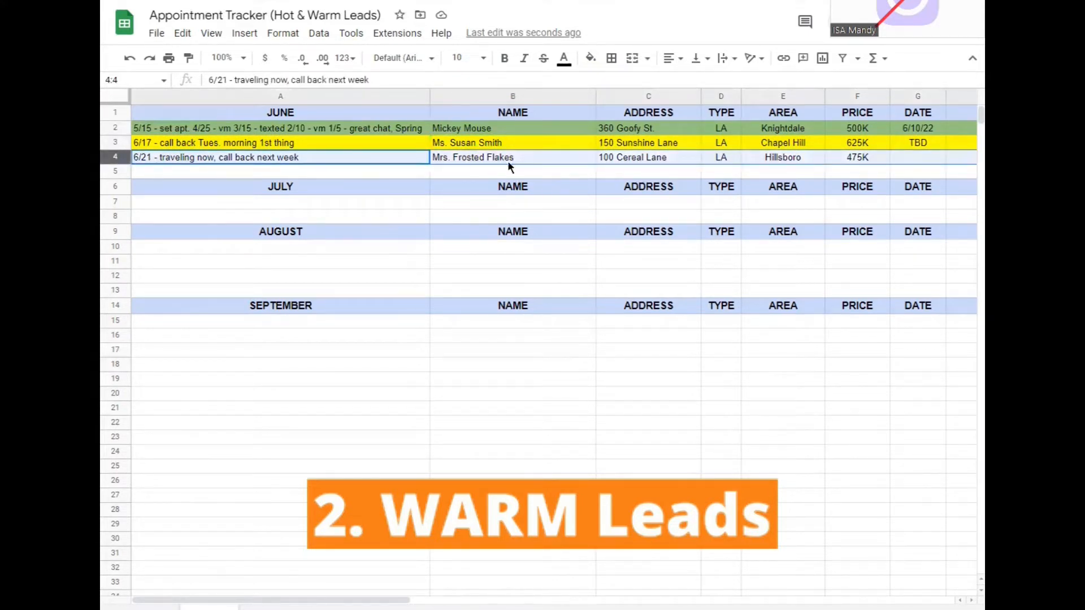
{"action": "left_click", "coordinate": [195, 160]}
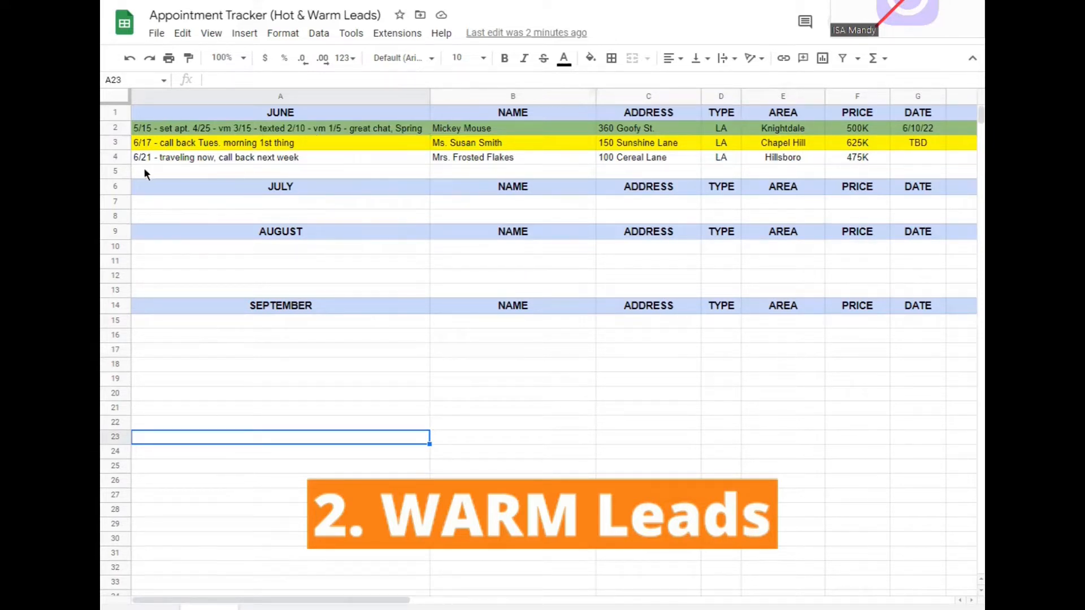
Copy the row 4 lead from June into empty row 7 under July and delete the original row
{"action": "left_click", "coordinate": [115, 156]}
{"action": "key", "text": "ctrl+c"}
{"action": "left_click", "coordinate": [117, 198]}
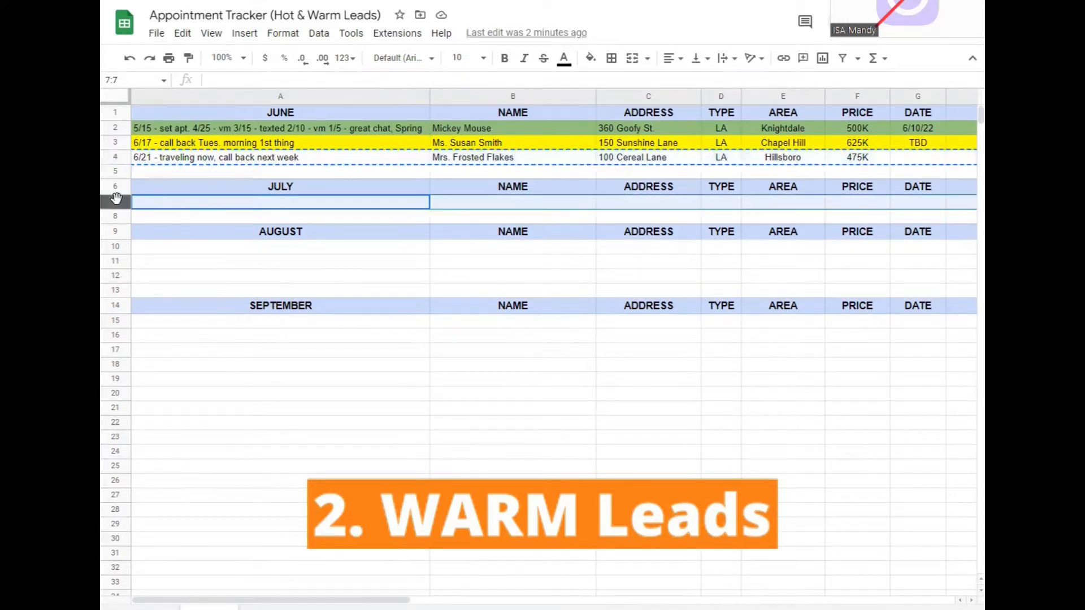
{"action": "key", "text": "ctrl+v"}
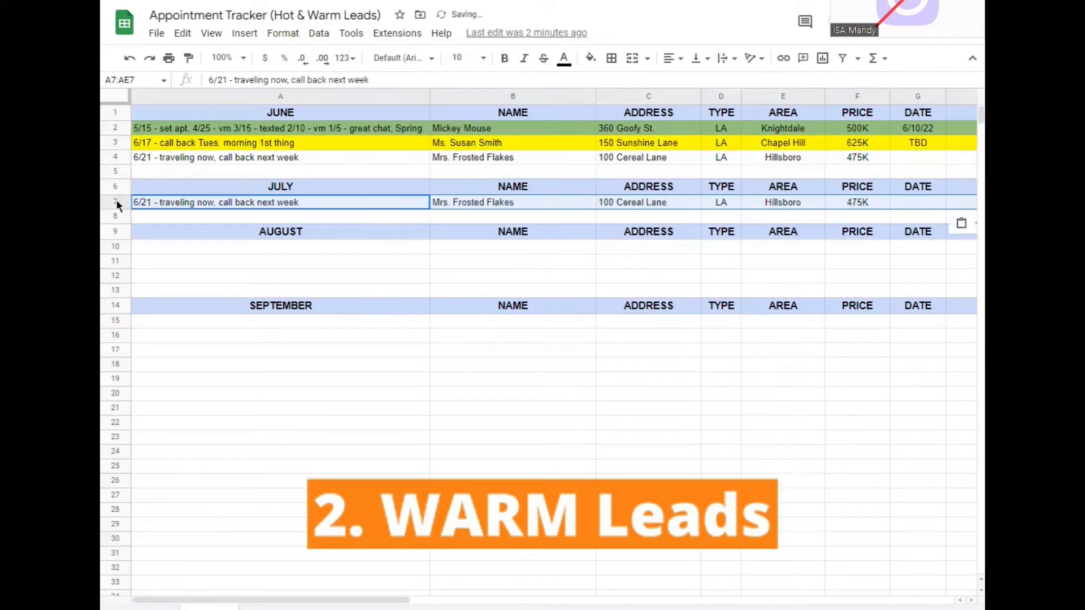
{"action": "right_click", "coordinate": [116, 156]}
{"action": "left_click", "coordinate": [170, 313]}
{"action": "left_click", "coordinate": [329, 353]}
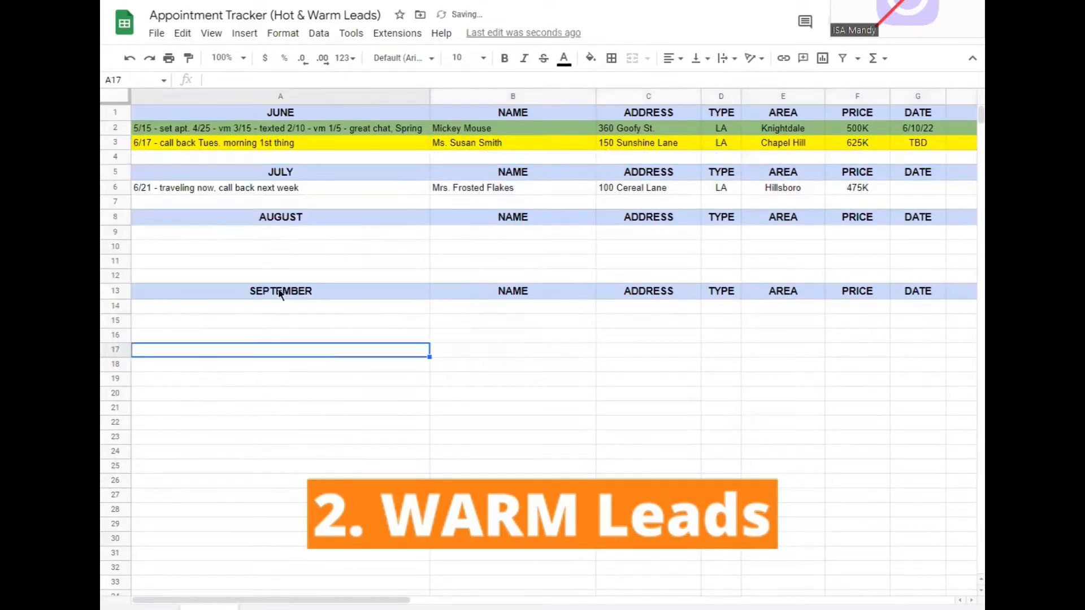
Insert two blank rows above row 7, below the lead in the July section
{"action": "right_click", "coordinate": [113, 200]}
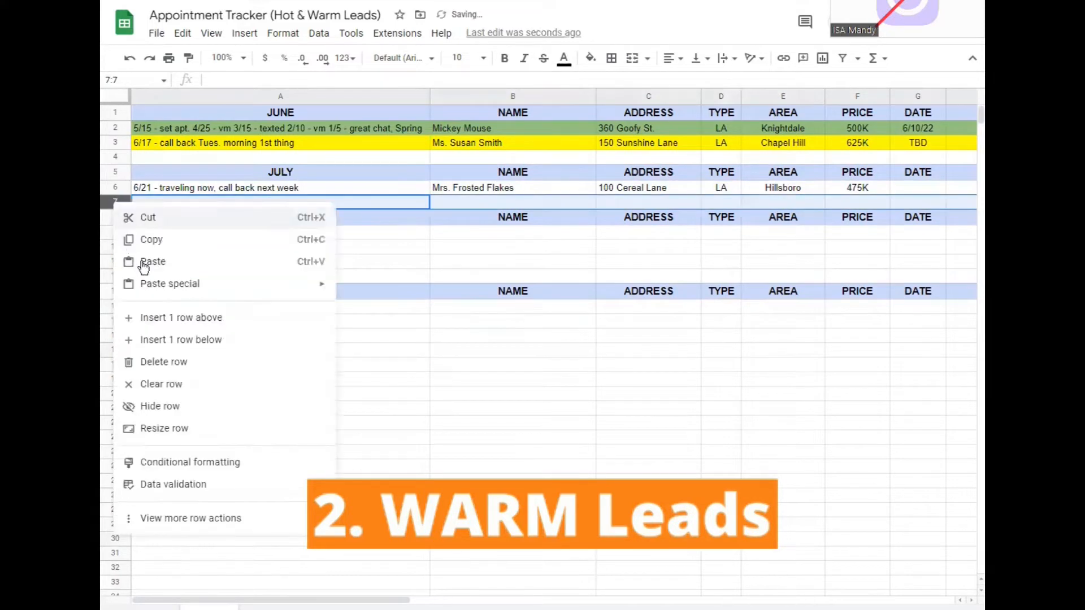
{"action": "left_click", "coordinate": [156, 317]}
{"action": "right_click", "coordinate": [120, 201]}
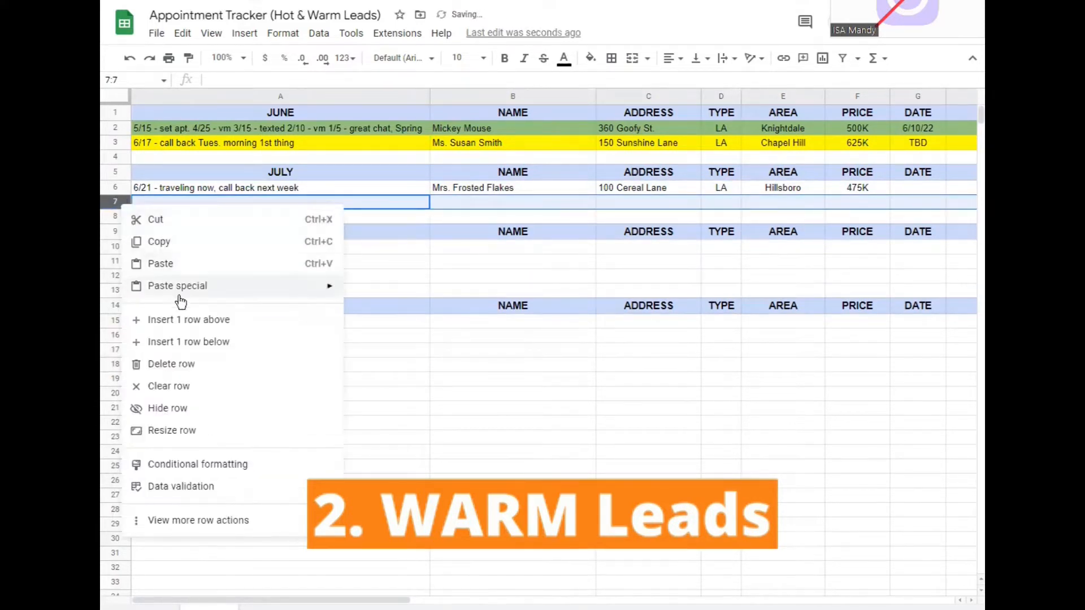
{"action": "left_click", "coordinate": [151, 319]}
{"action": "left_click", "coordinate": [653, 468]}
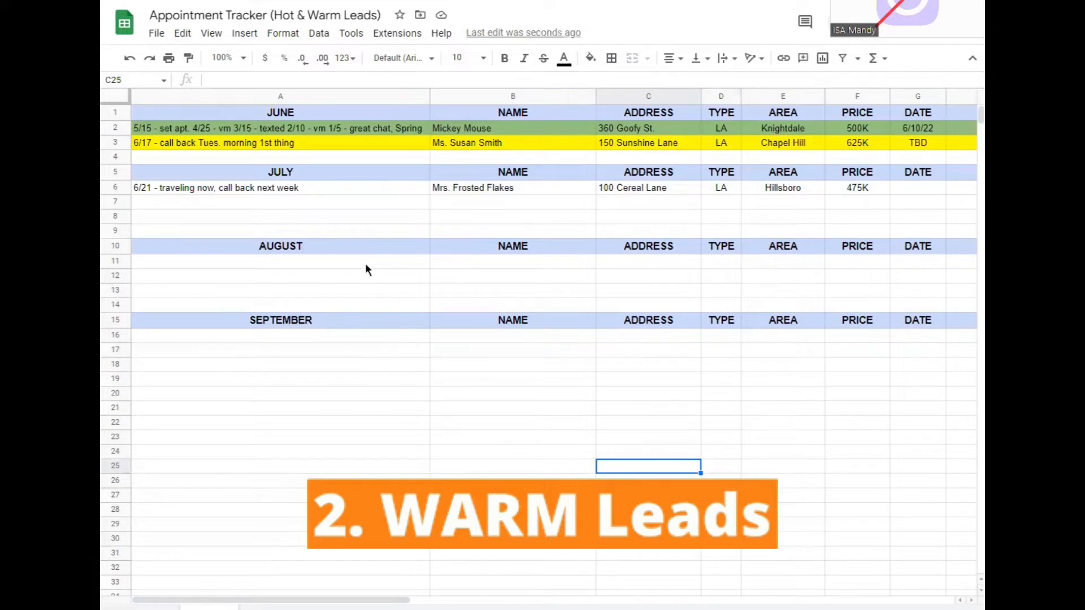
{"action": "left_click", "coordinate": [384, 408]}
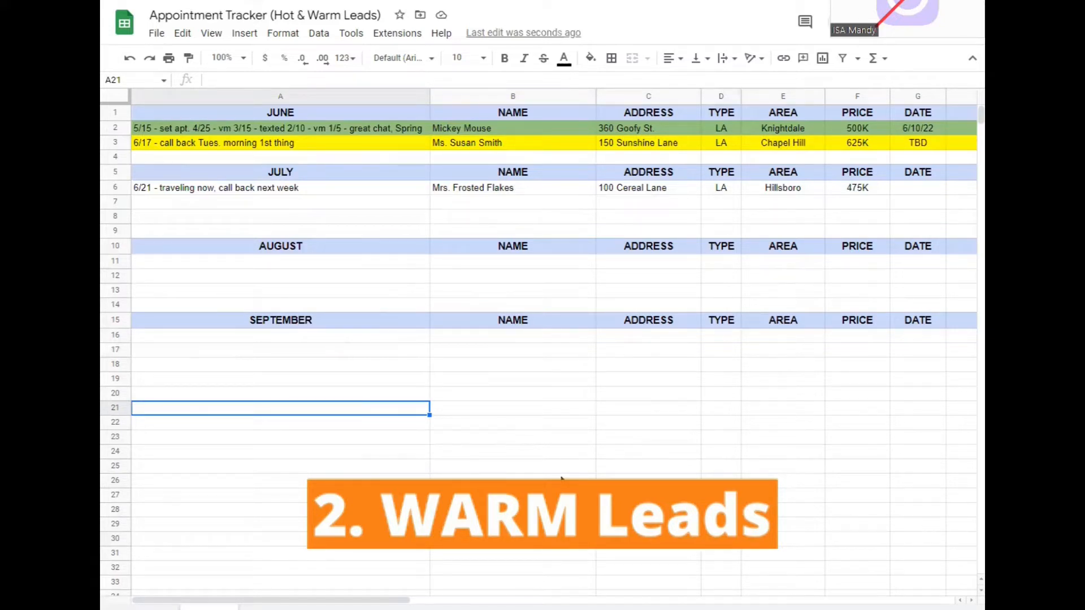
{"action": "left_click", "coordinate": [637, 365]}
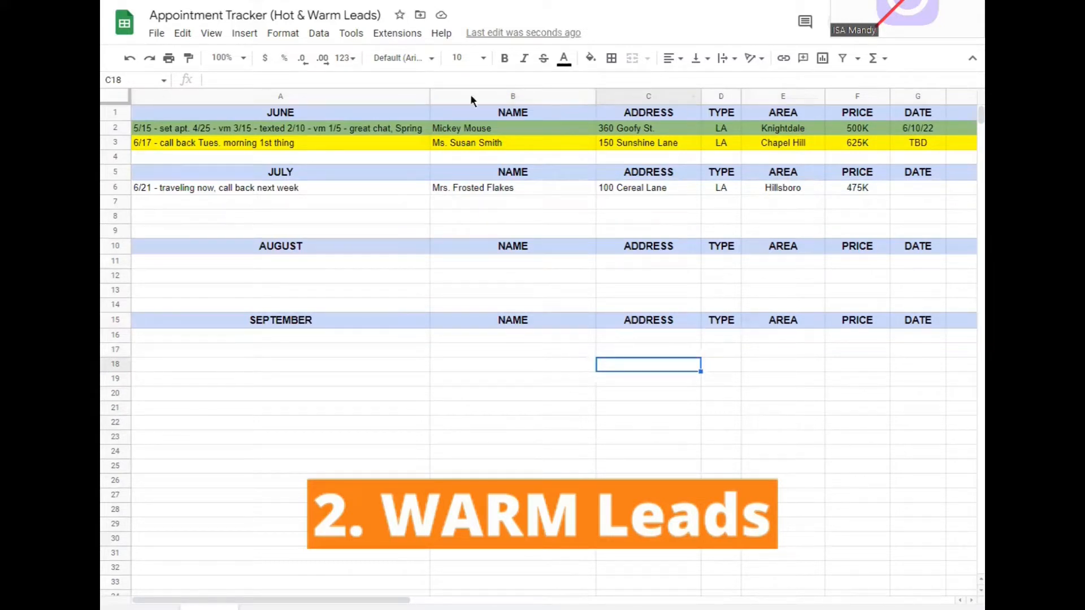
{"action": "left_click", "coordinate": [446, 408]}
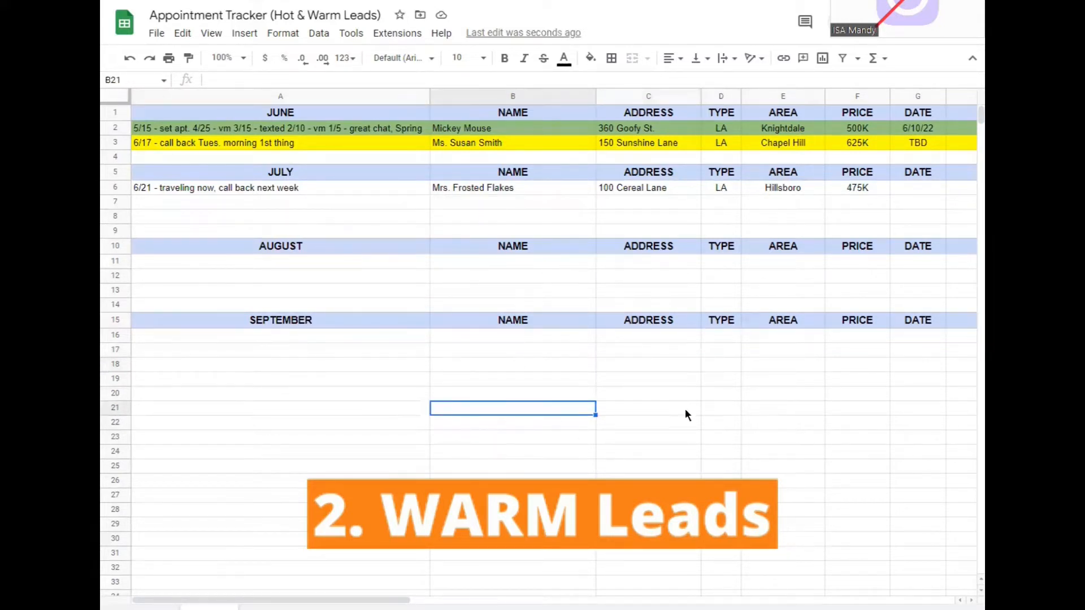
{"action": "scroll", "coordinate": [649, 445], "scroll_direction": "down", "scroll_amount": 5}
{"action": "scroll", "coordinate": [650, 542], "scroll_direction": "up", "scroll_amount": 5}
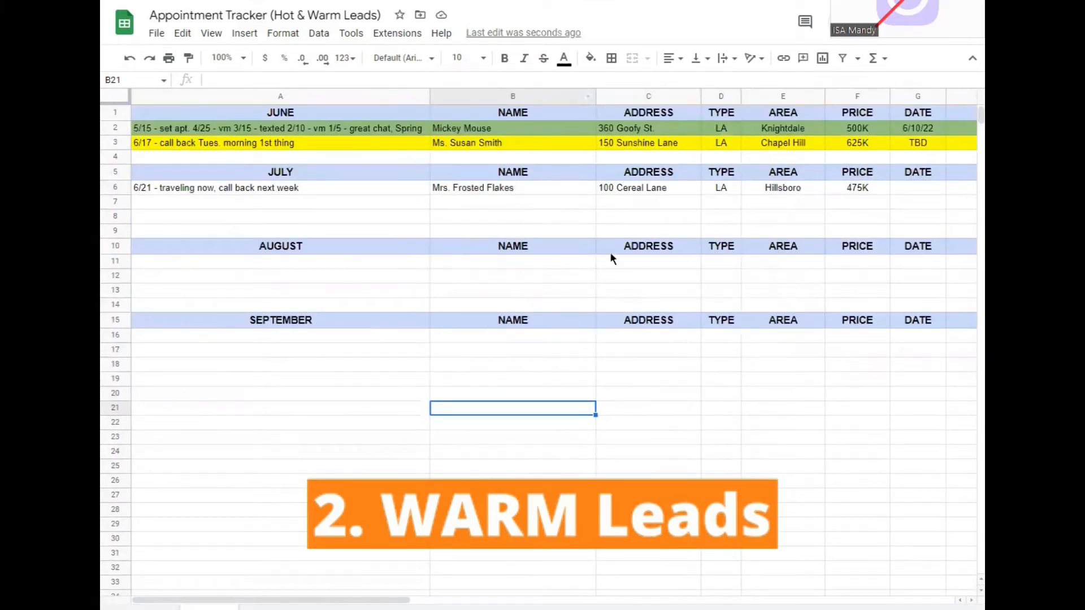
{"action": "scroll", "coordinate": [601, 554], "scroll_direction": "down", "scroll_amount": 5}
{"action": "scroll", "coordinate": [605, 554], "scroll_direction": "up", "scroll_amount": 5}
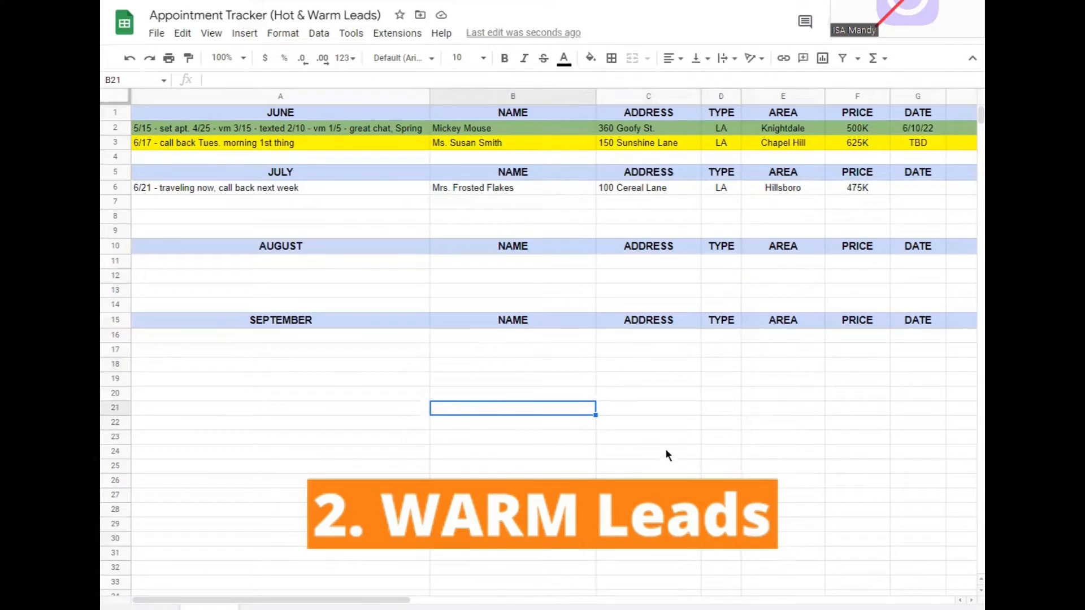
Switch to Google Calendar and open a new July 12, 2022 event from 11:00am to 12:00pm with all its options
{"action": "left_click", "coordinate": [560, 354]}
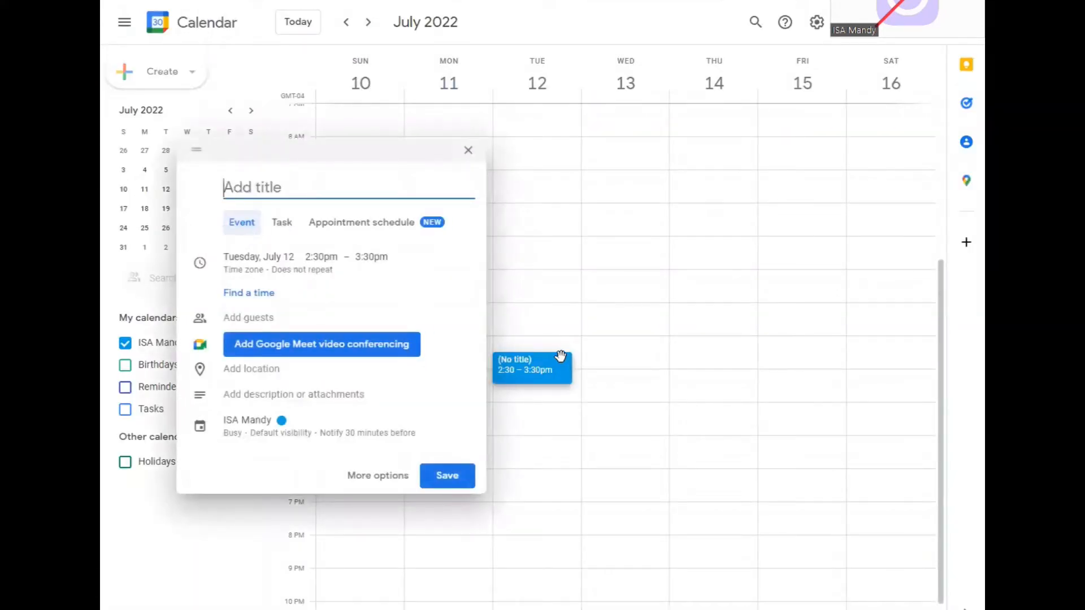
{"action": "left_click", "coordinate": [471, 151]}
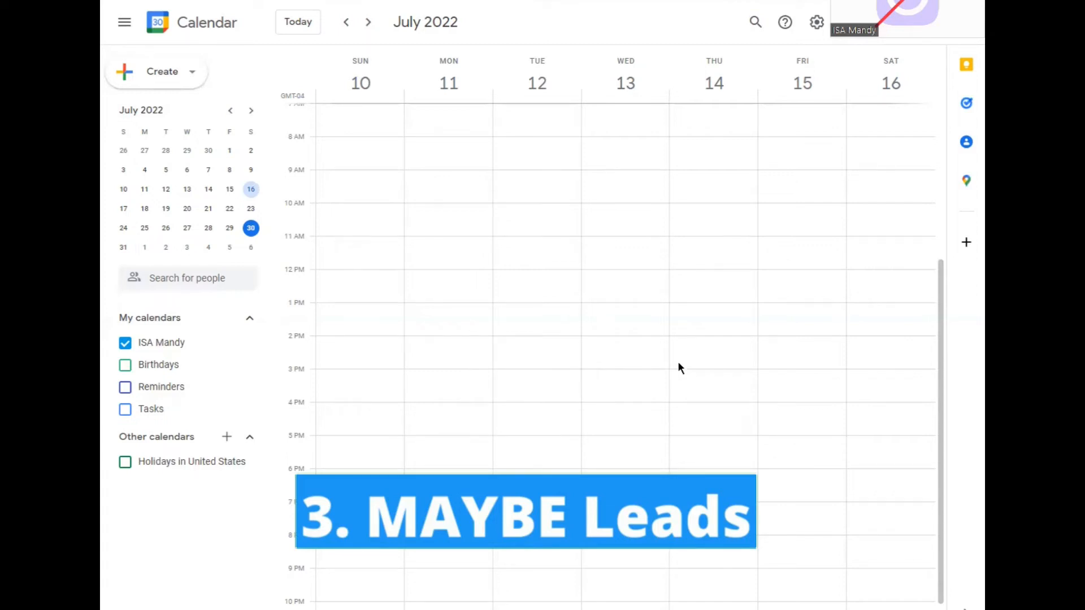
{"action": "left_click", "coordinate": [526, 248]}
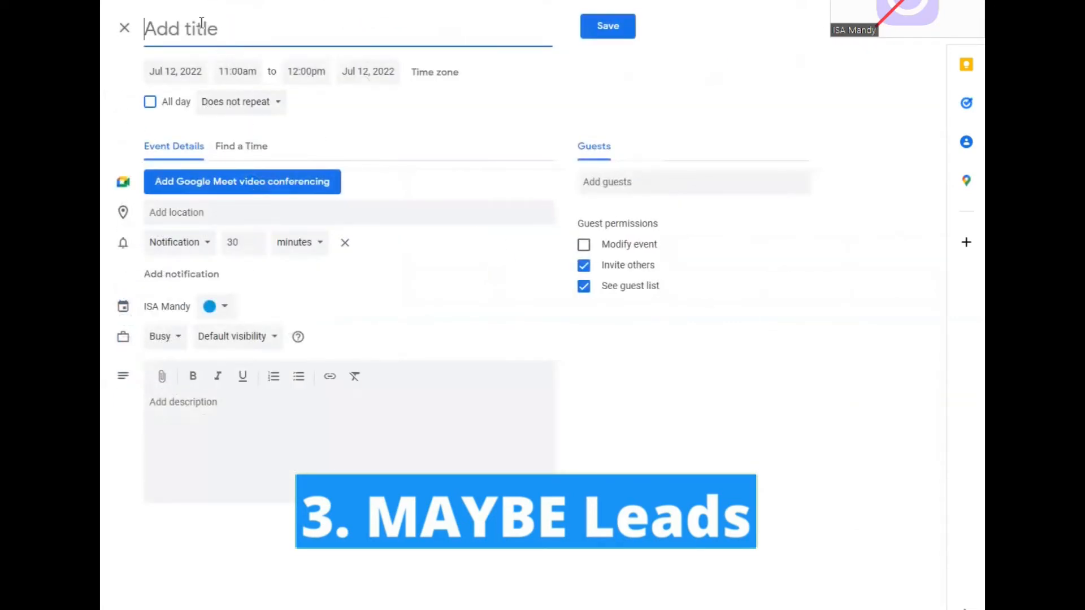
{"action": "type", "text": "LA -"}
{"action": "key", "text": "BackSpace"}
{"action": "key", "text": "BackSpace"}
{"action": "key", "text": "BackSpace"}
{"action": "key", "text": "BackSpace"}
{"action": "type", "text": "ba"}
{"action": "key", "text": "BackSpace"}
{"action": "key", "text": "BackSpace"}
{"action": "type", "text": "BA"}
{"action": "key", "text": "BackSpace"}
{"action": "key", "text": "BackSpace"}
{"action": "key", "text": "BackSpace"}
Title the new calendar event "Donald Duck"
{"action": "type", "text": "Donald Duck"}
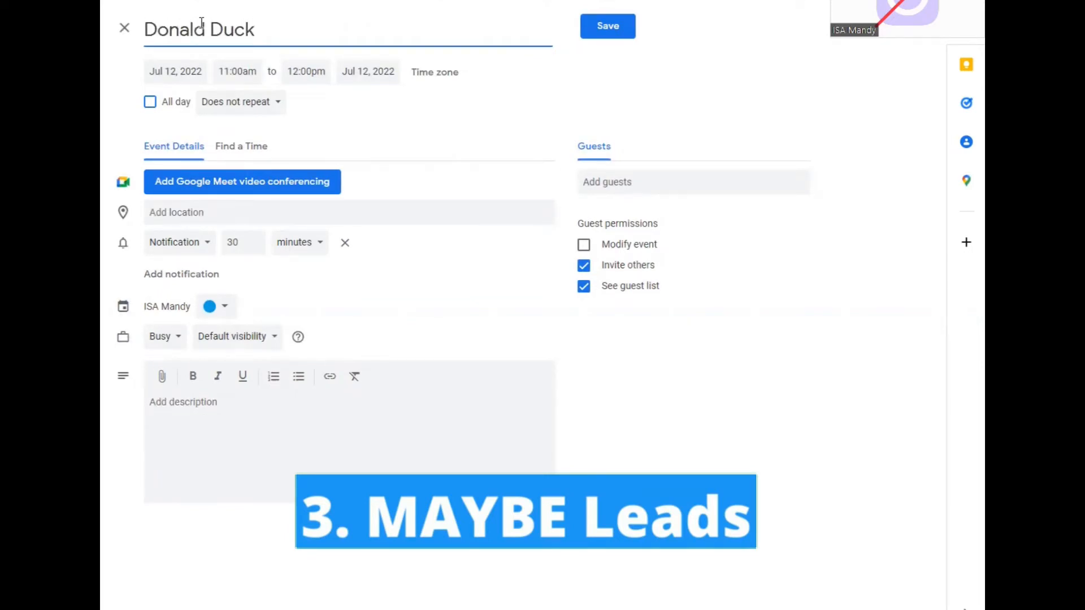
Move the event to August 12, 2022 and change its 30-minute reminder type to Email
{"action": "left_click", "coordinate": [195, 80]}
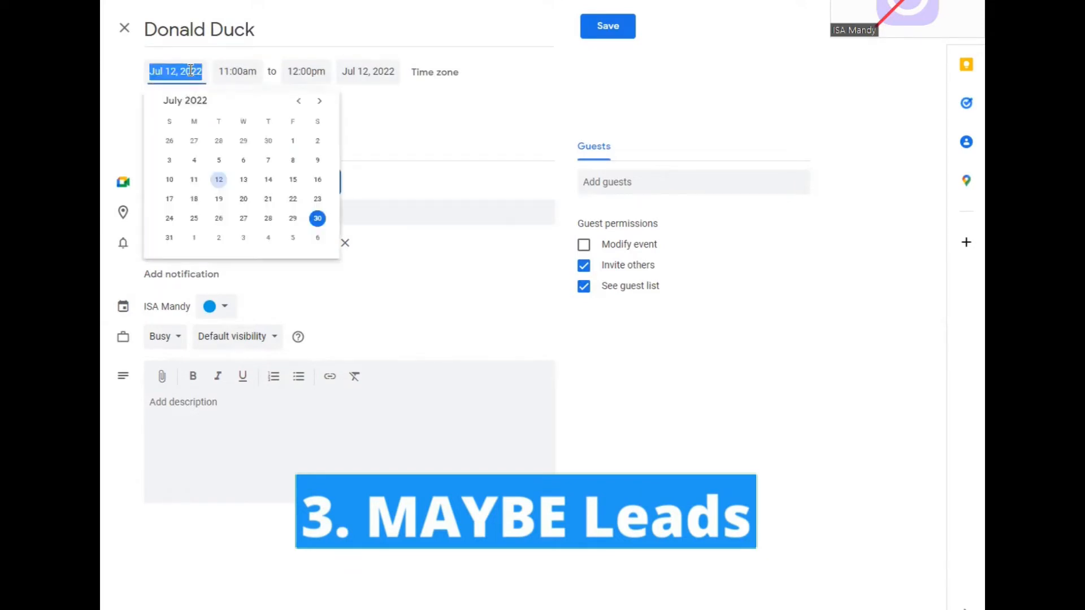
{"action": "left_click", "coordinate": [319, 101]}
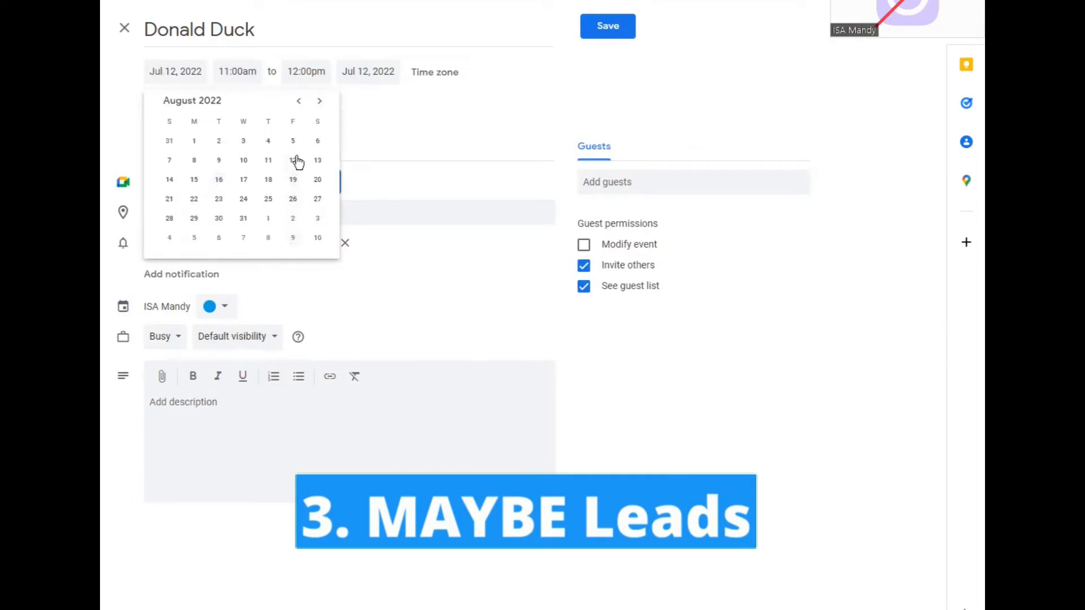
{"action": "left_click", "coordinate": [294, 160]}
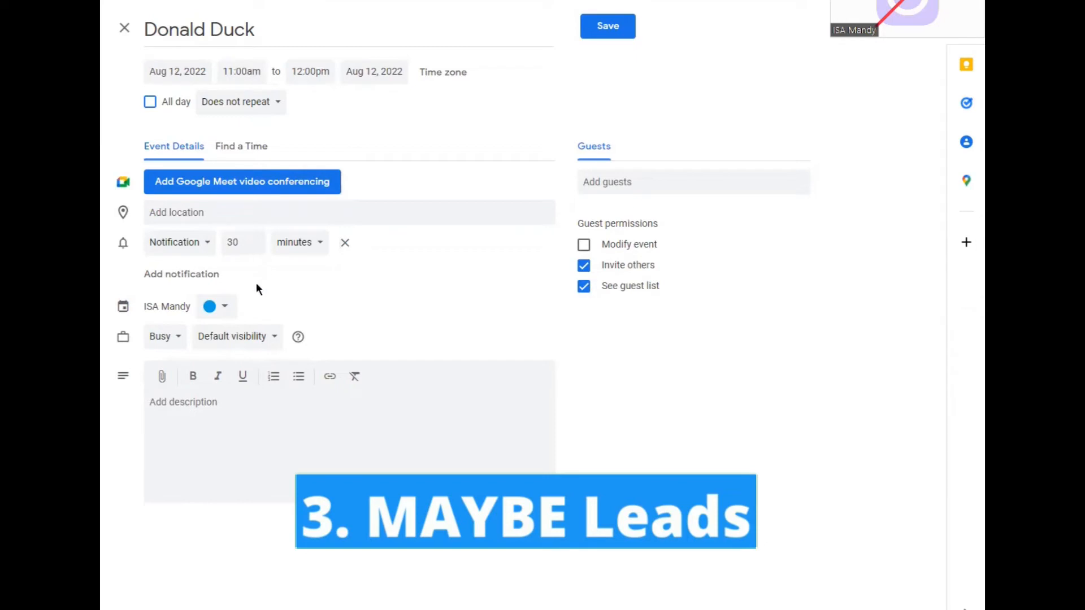
{"action": "left_click", "coordinate": [209, 246]}
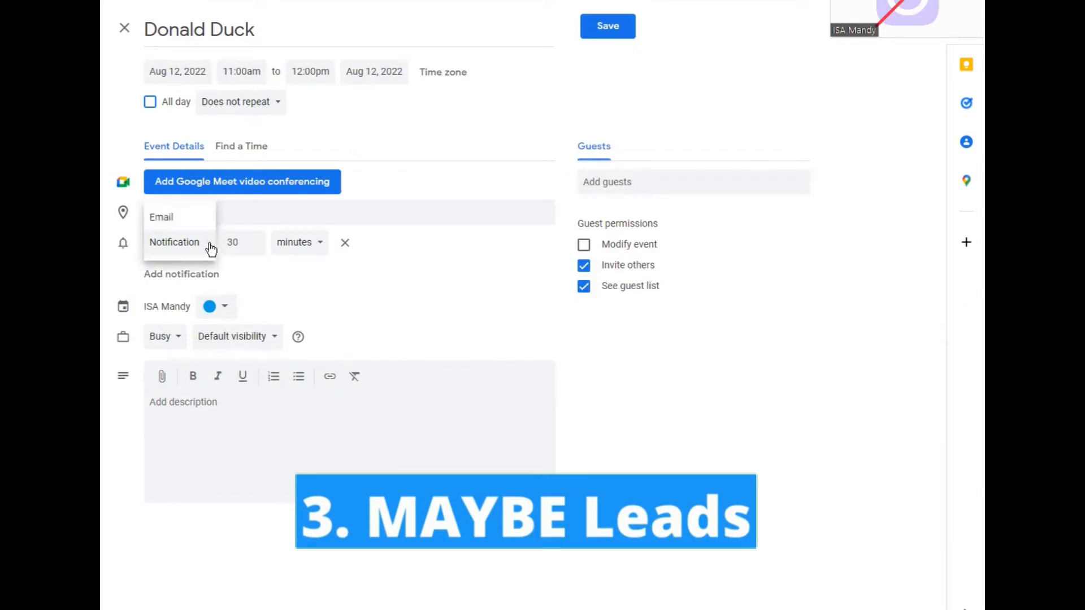
{"action": "left_click", "coordinate": [186, 219]}
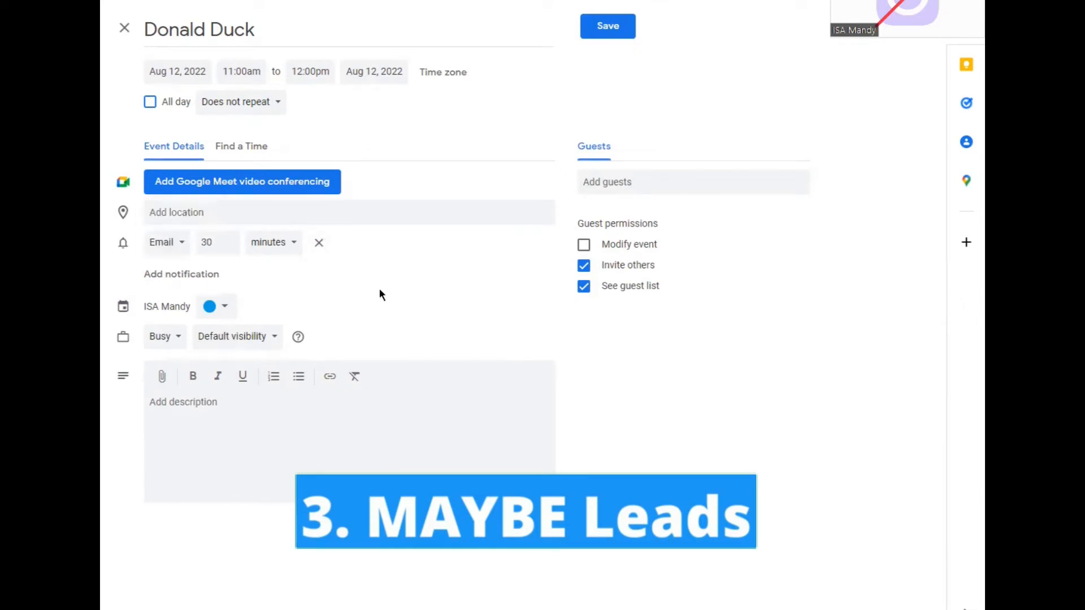
Add the description "Donald was in a hurry but does want to list again. He wants me to call him back in 2 months." and save the event
{"action": "left_click", "coordinate": [262, 463]}
{"action": "type", "text": "Donald was in a hurry but does want to list again.  He wants me to call him back in 2 months."}
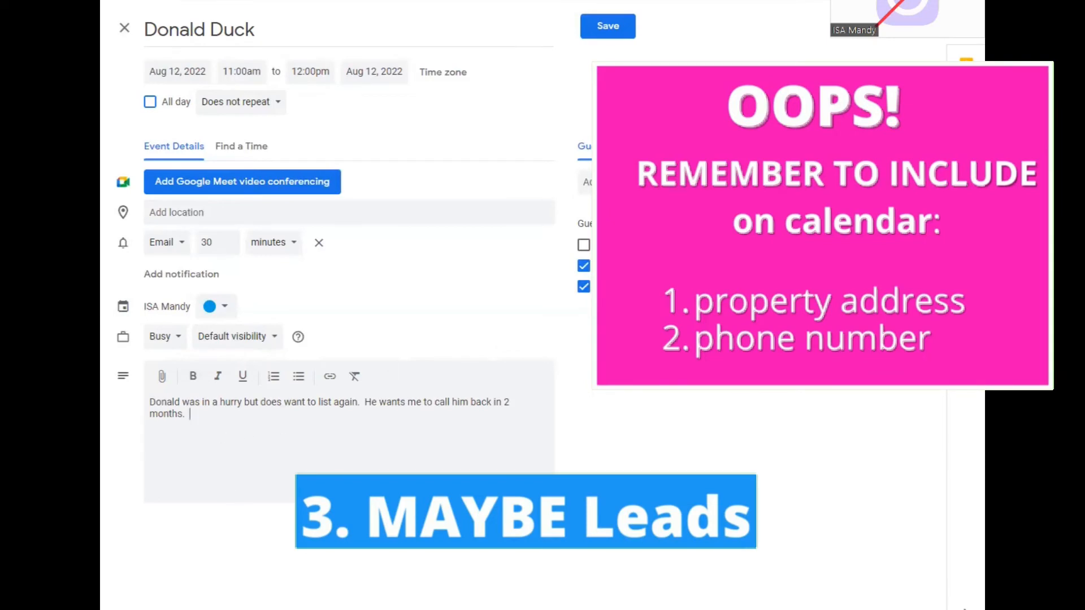
{"action": "left_click", "coordinate": [618, 37]}
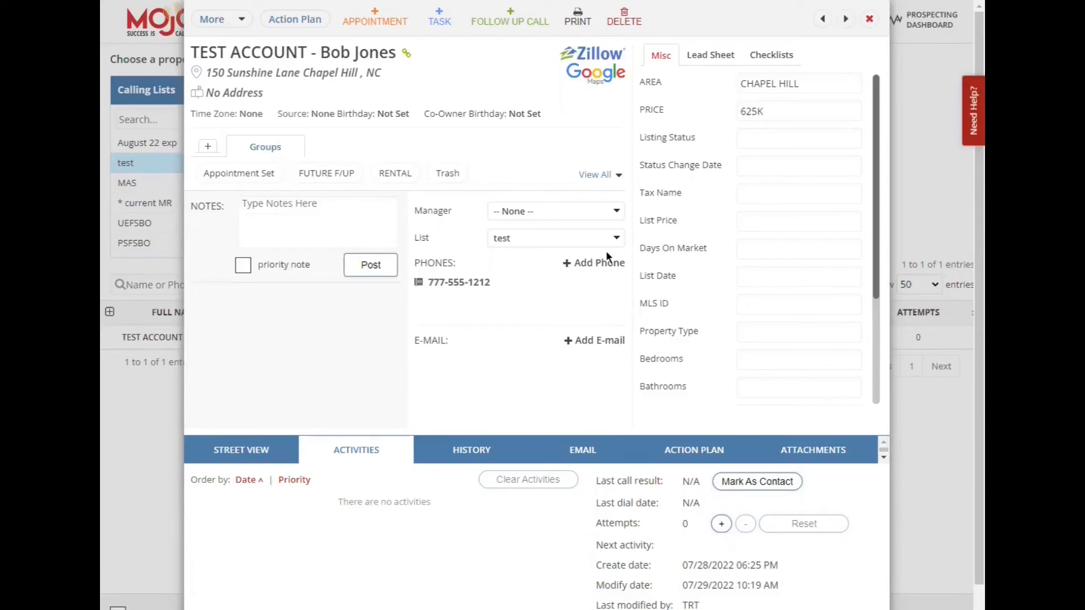
In Mojo, post a note about a great chat with the lead, who will be ready to list again after his son graduates from high school next month
{"action": "type", "text": "Bob and I had a great chat.  He will be ready to list again after his son grau"}
{"action": "key", "text": "BackSpace"}
{"action": "key", "text": "BackSpace"}
{"action": "key", "text": "BackSpace"}
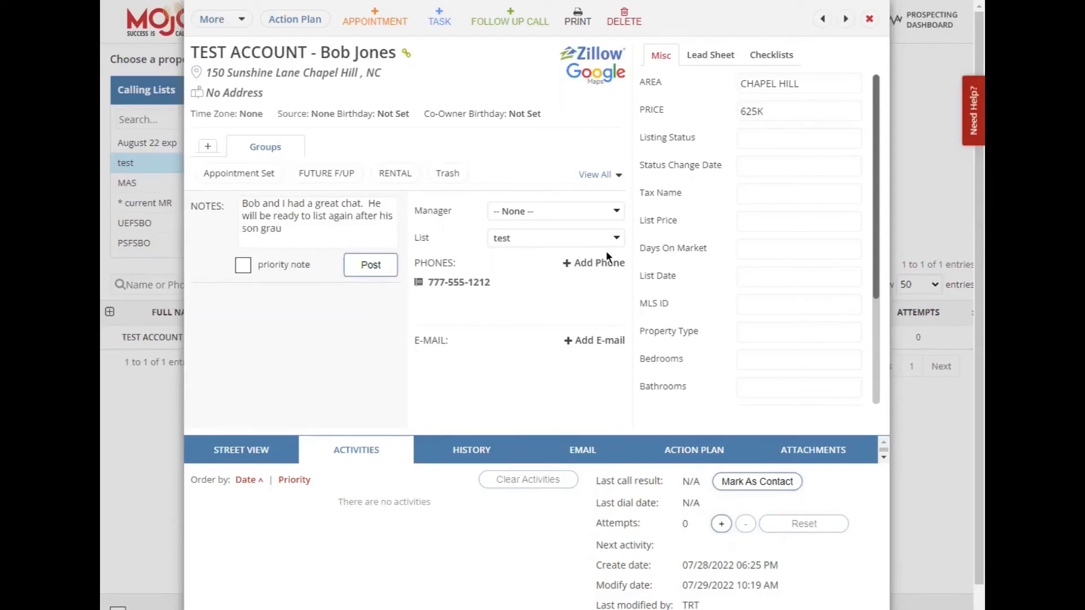
{"action": "type", "text": "duates from high school next month."}
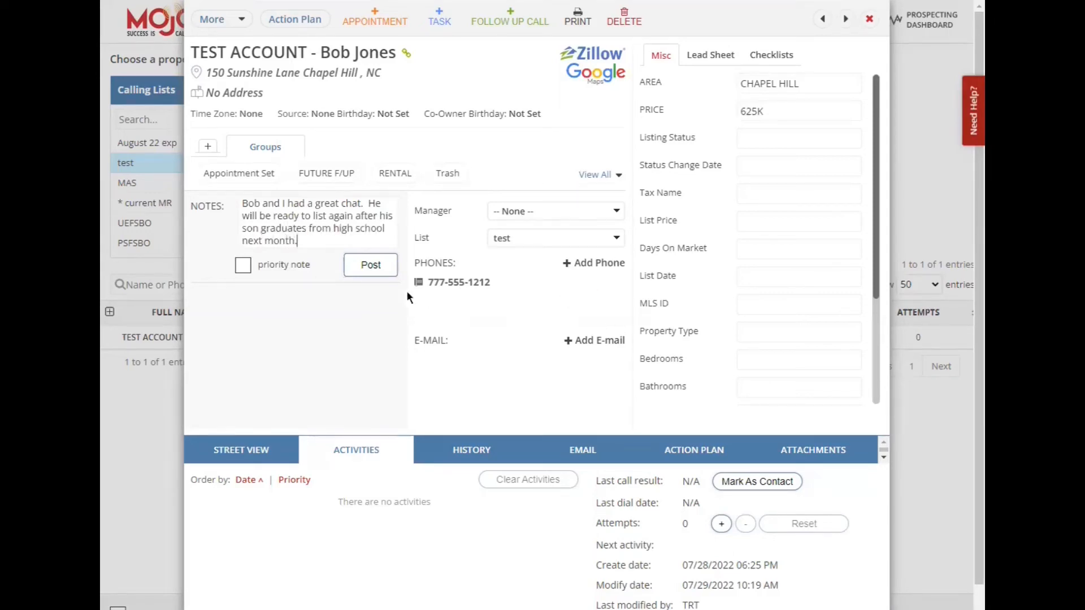
{"action": "left_click", "coordinate": [371, 266]}
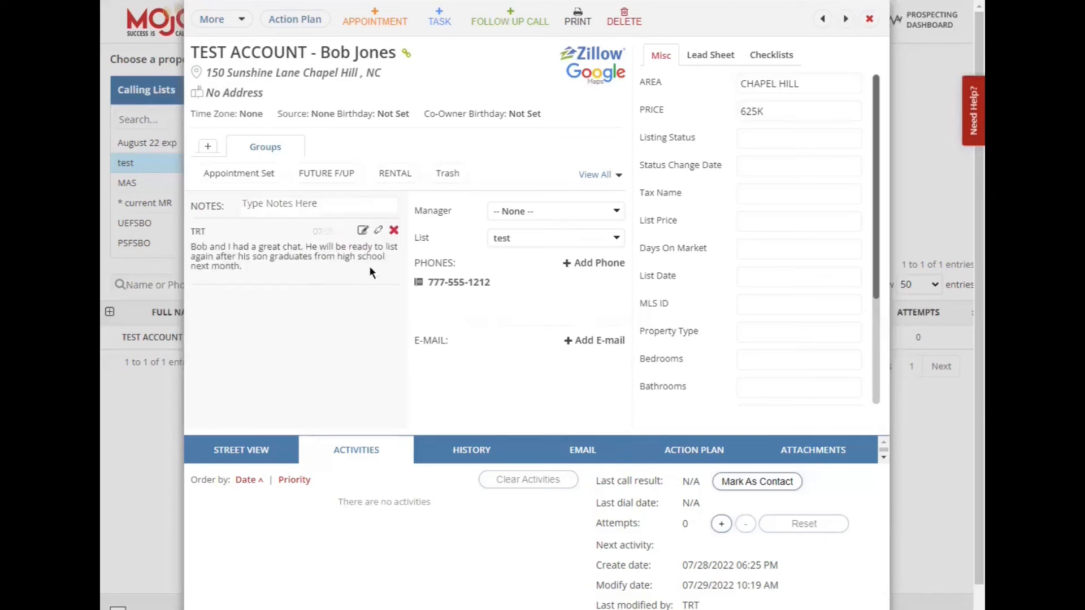